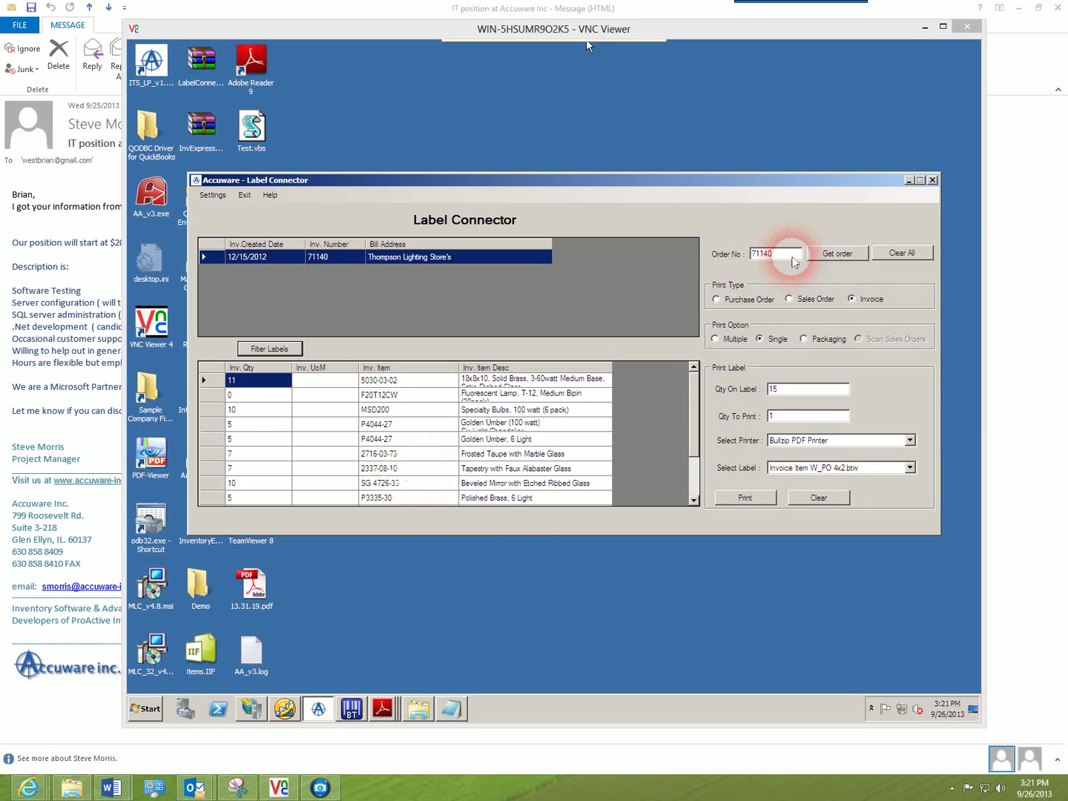
# Fetch the invoice's line items (starting with 1726-01-04 and 2116-02-10) with Print Type Invoice.
pyautogui.click(827, 252)
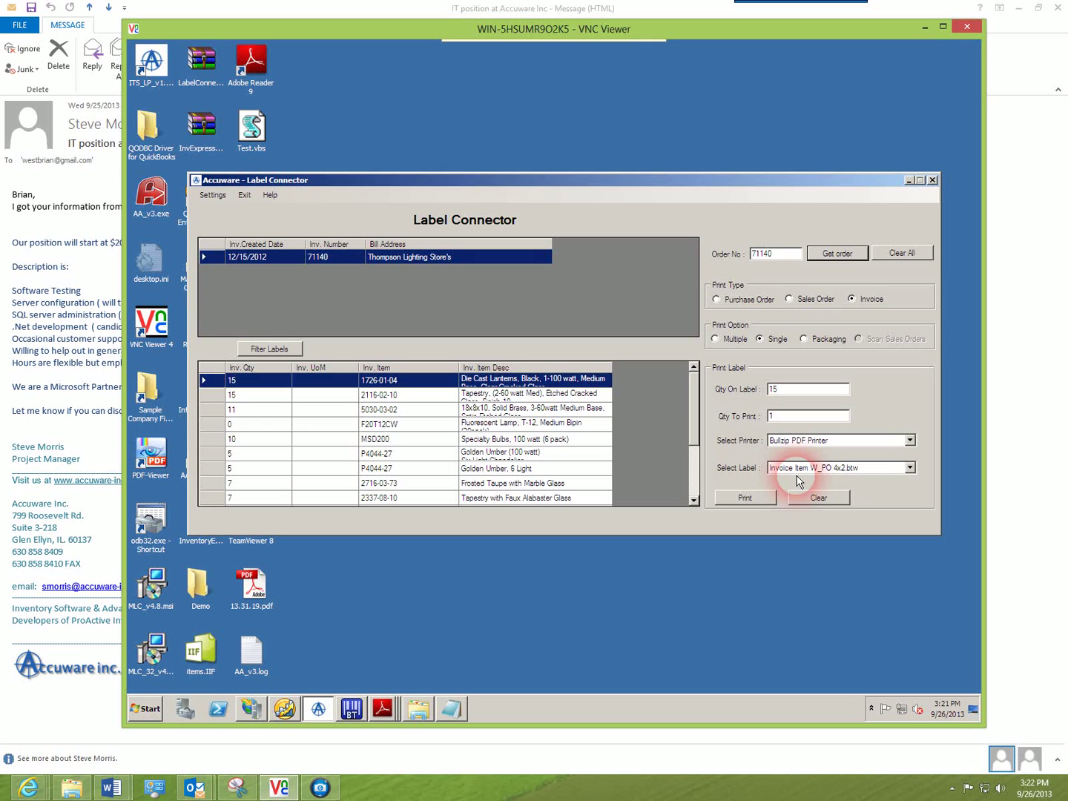
pyautogui.click(911, 469)
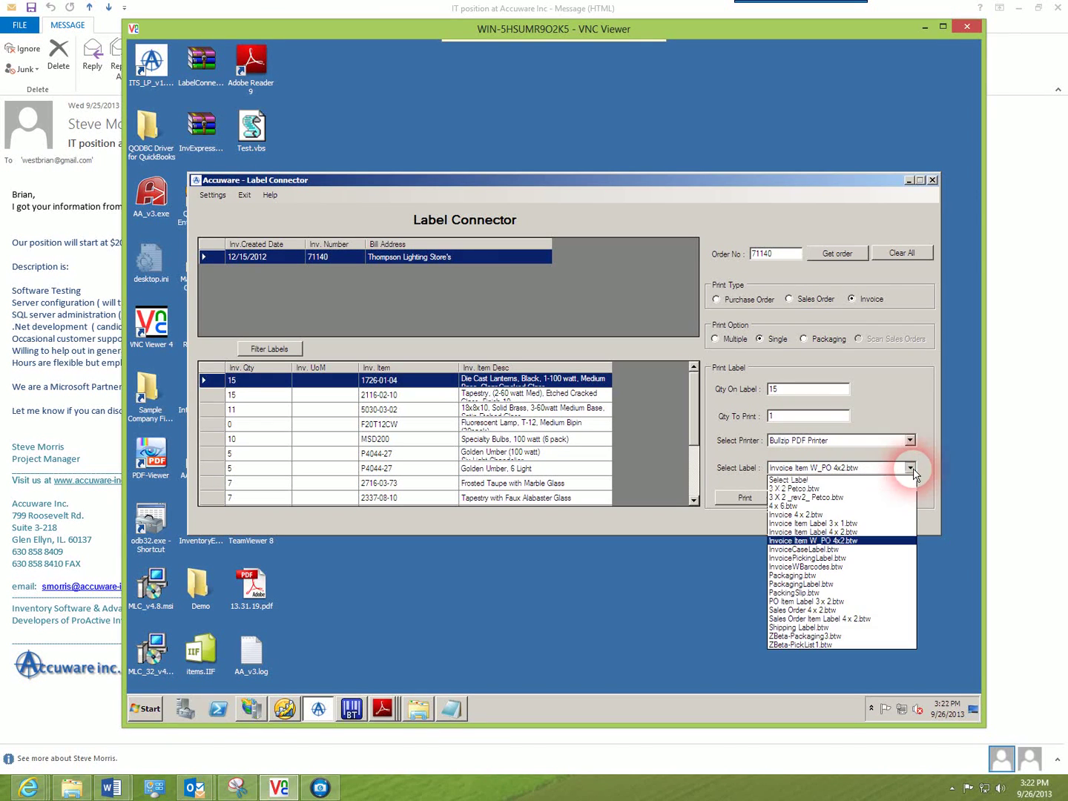
pyautogui.click(812, 541)
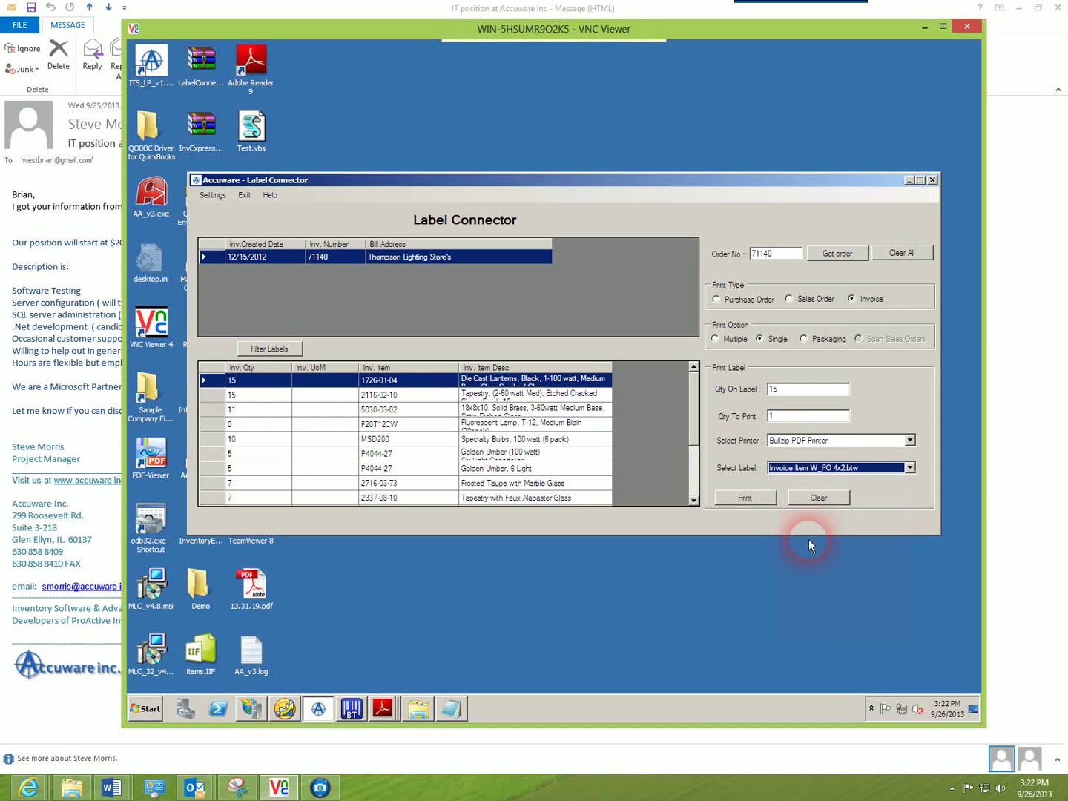
pyautogui.click(212, 196)
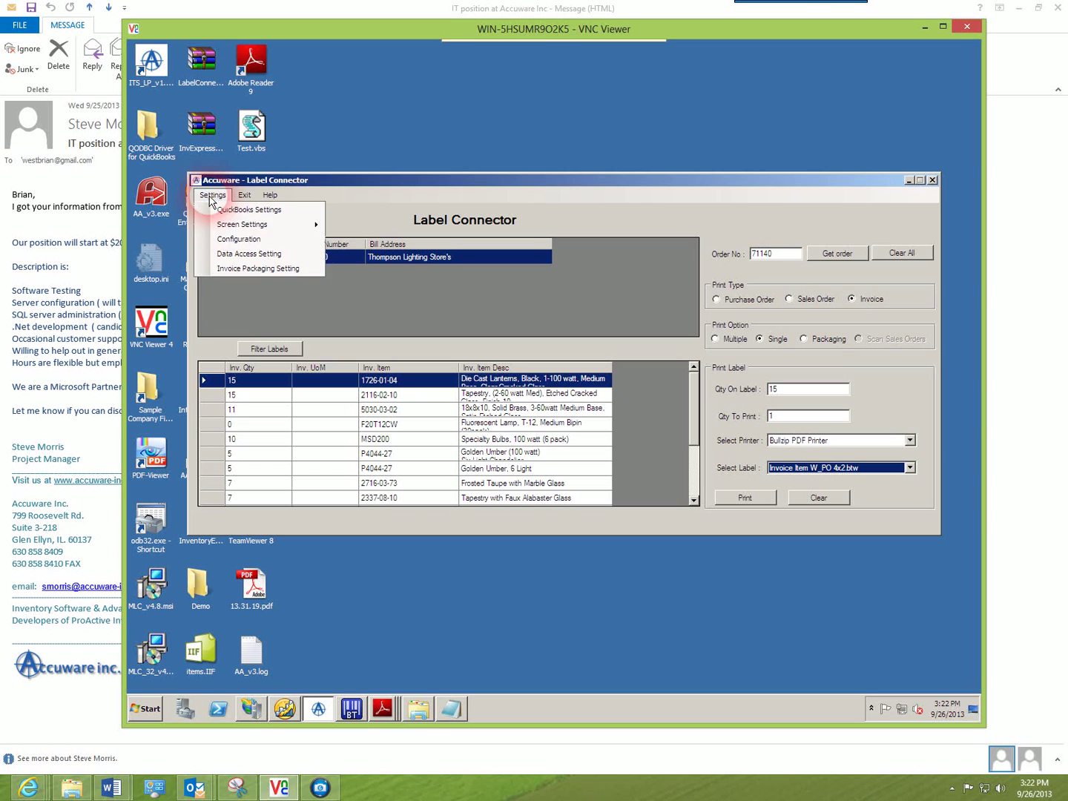
pyautogui.click(241, 246)
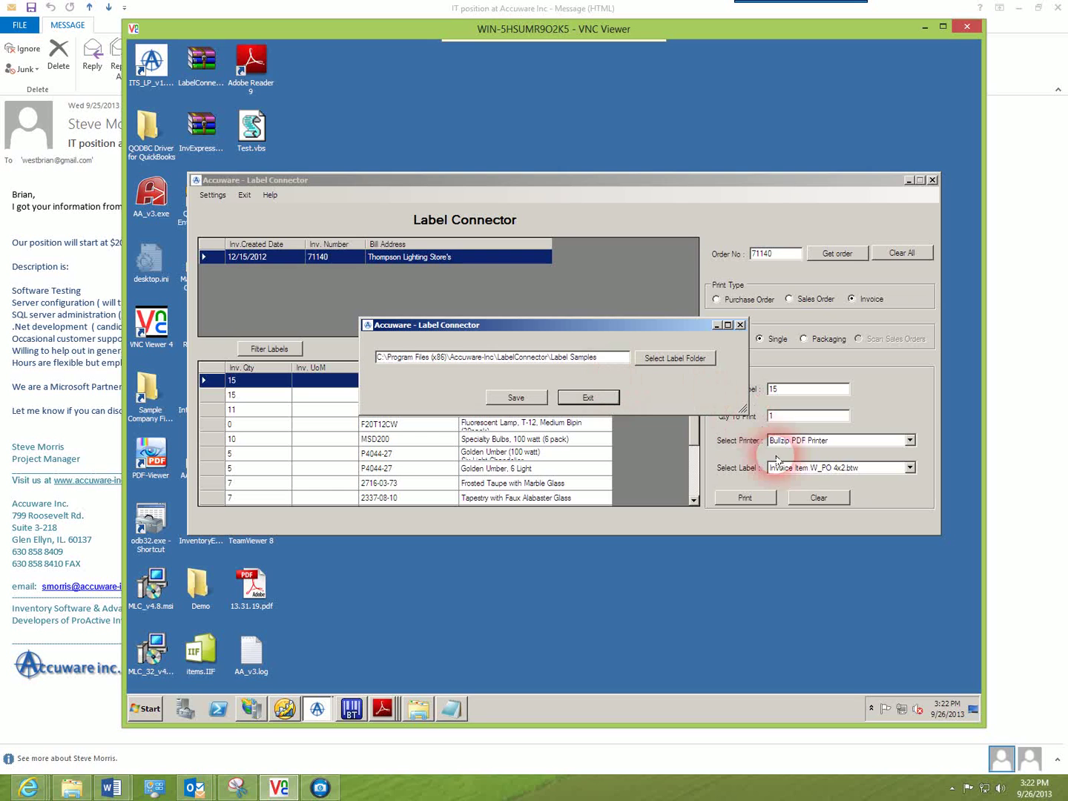
pyautogui.click(587, 399)
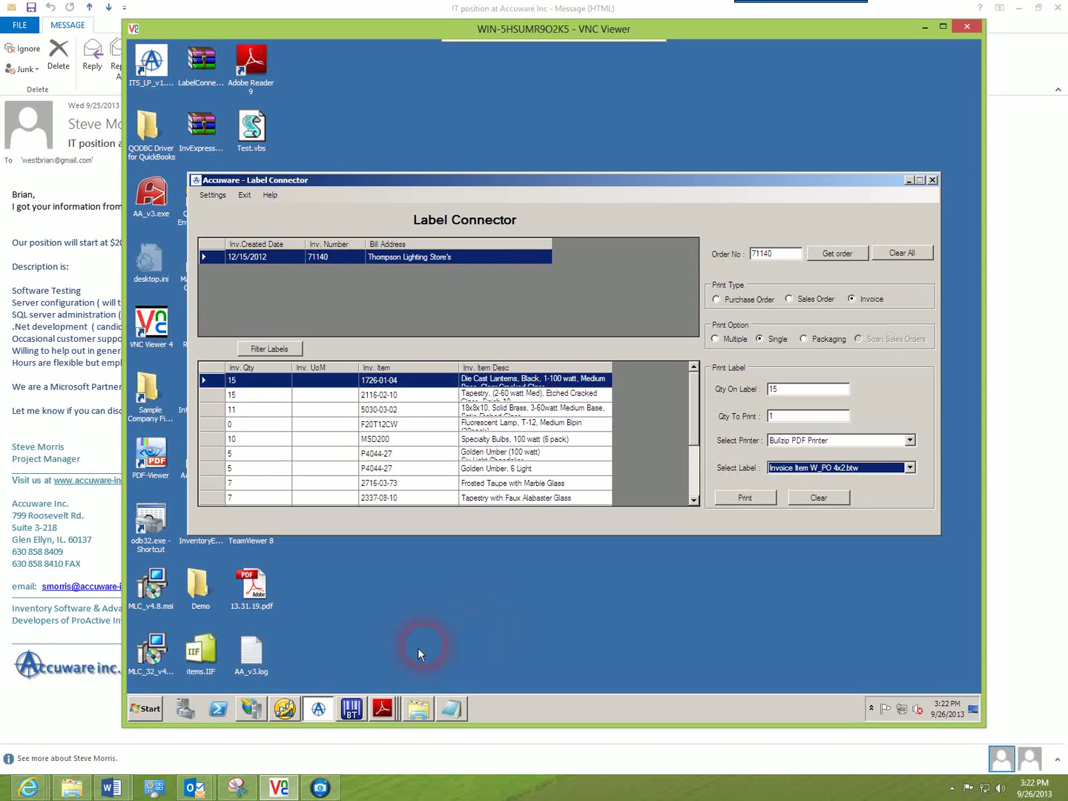
# Bring the BarTender Invoice Item Label 4 x 2 design forward, browsing File > Open without opening anything.
pyautogui.click(350, 713)
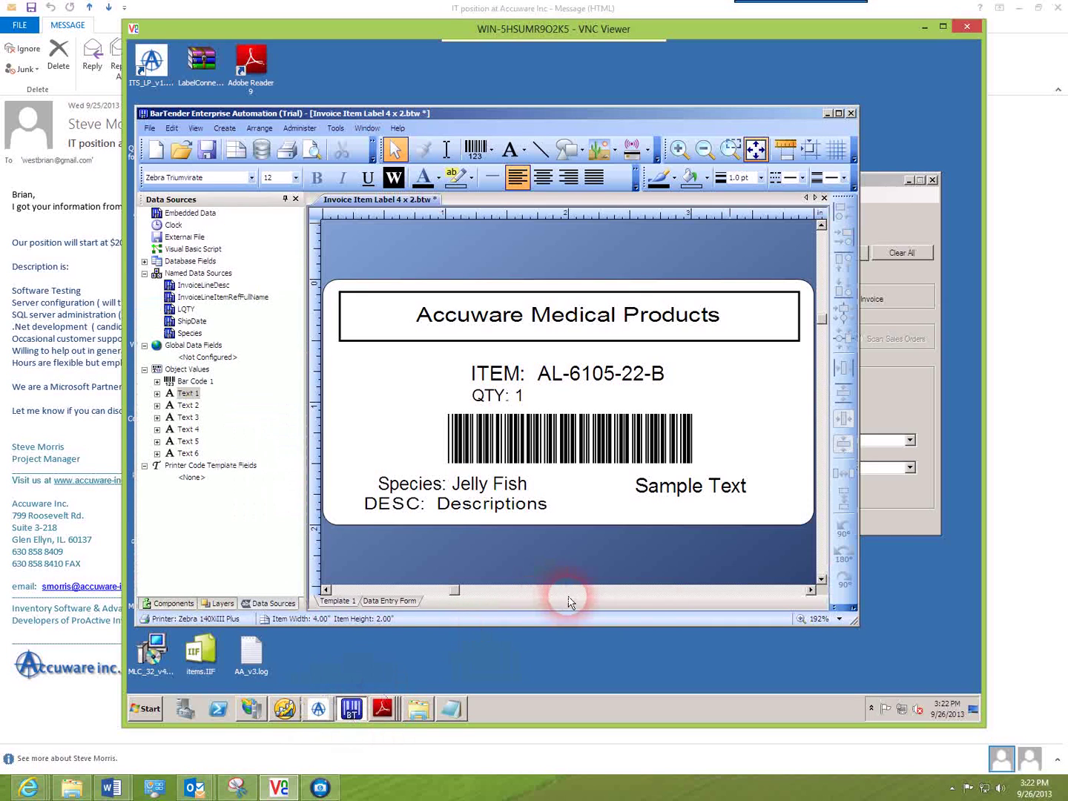
pyautogui.click(908, 226)
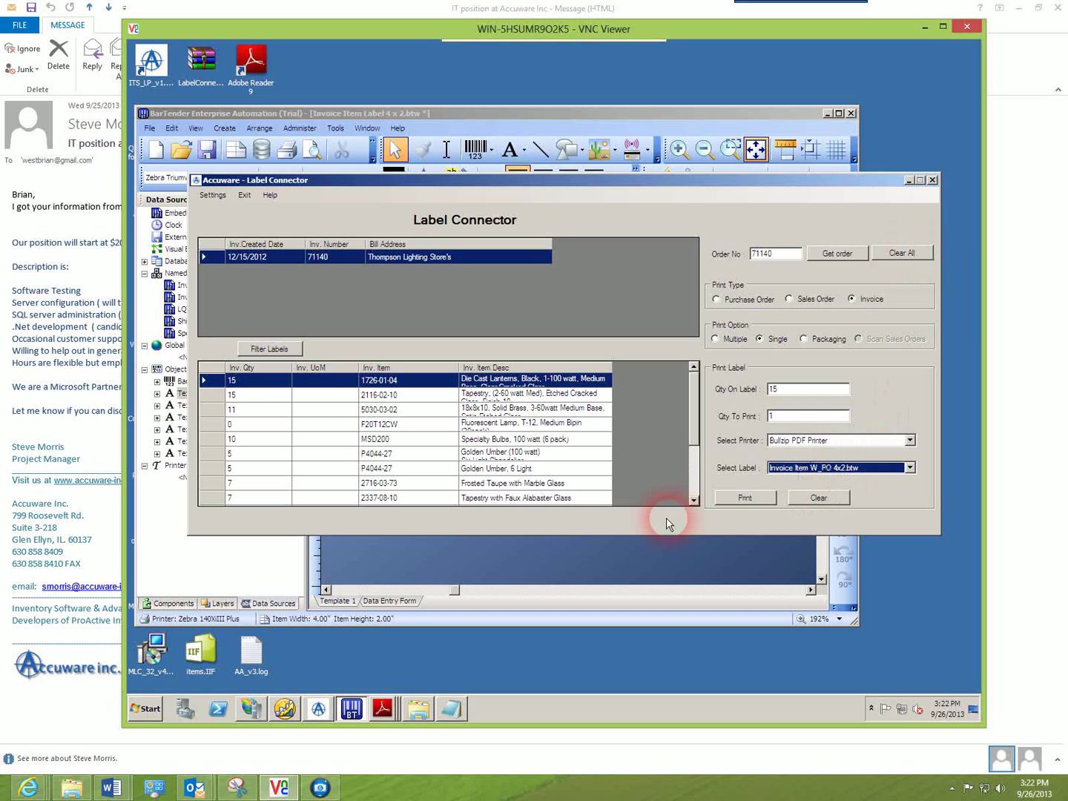
pyautogui.click(640, 552)
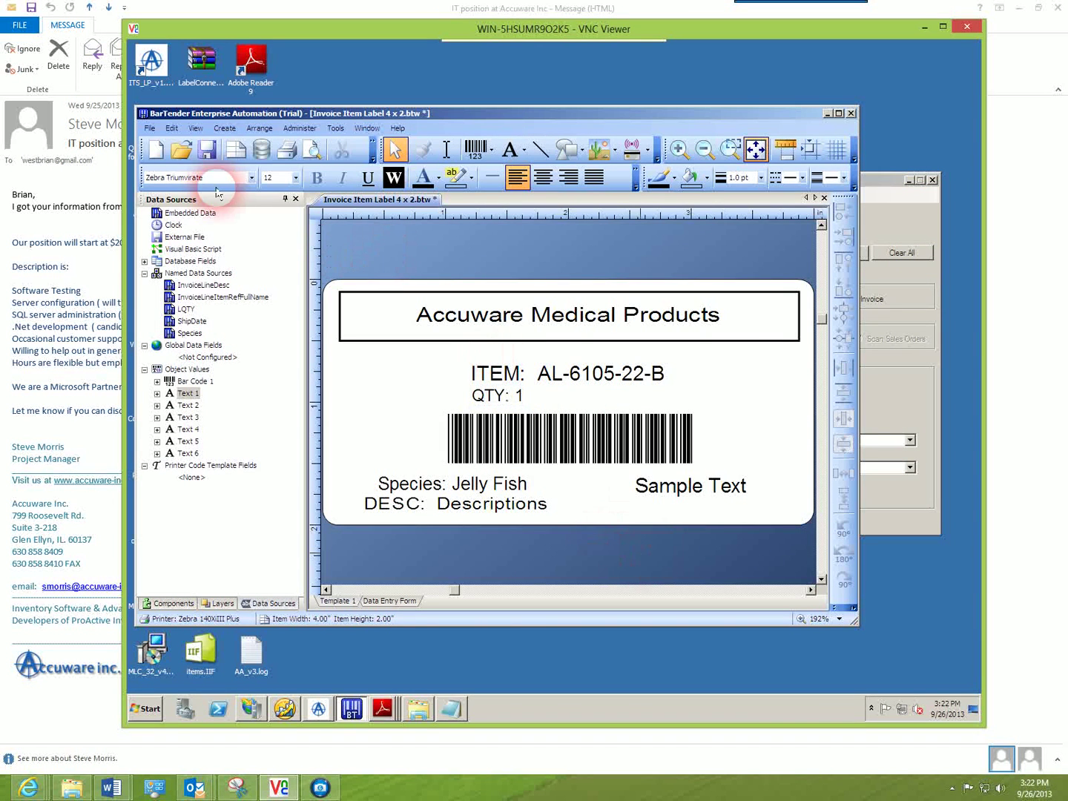
pyautogui.click(183, 151)
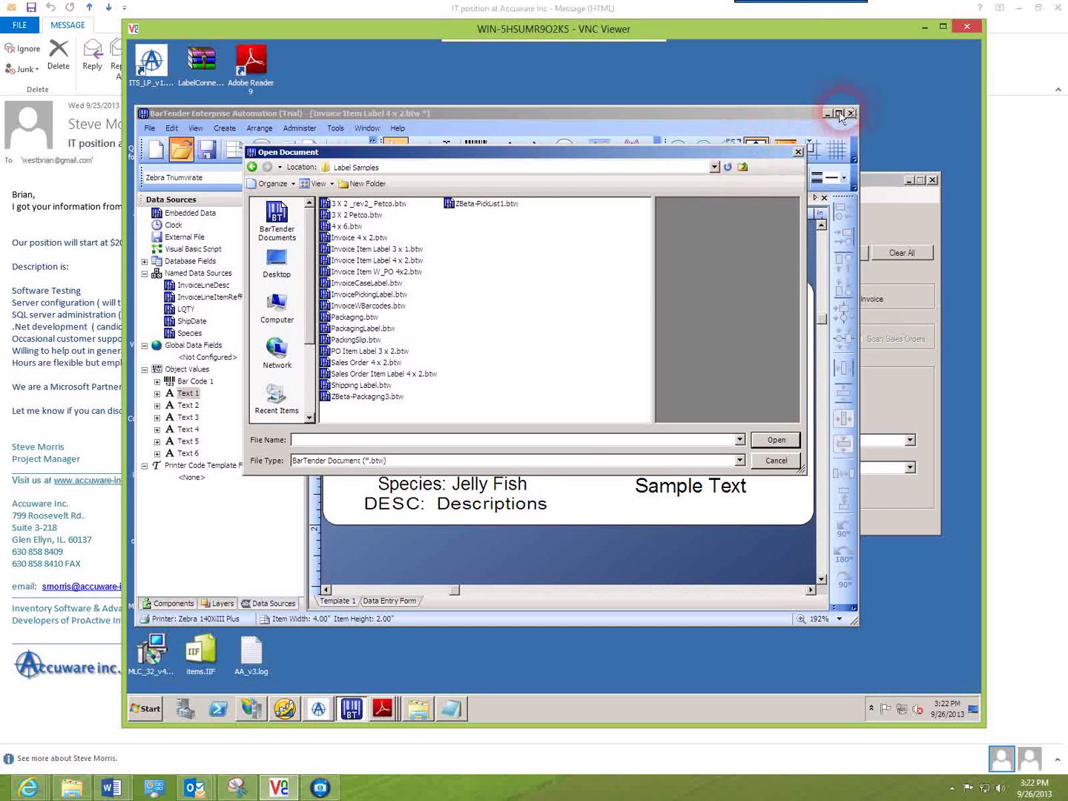
pyautogui.click(776, 460)
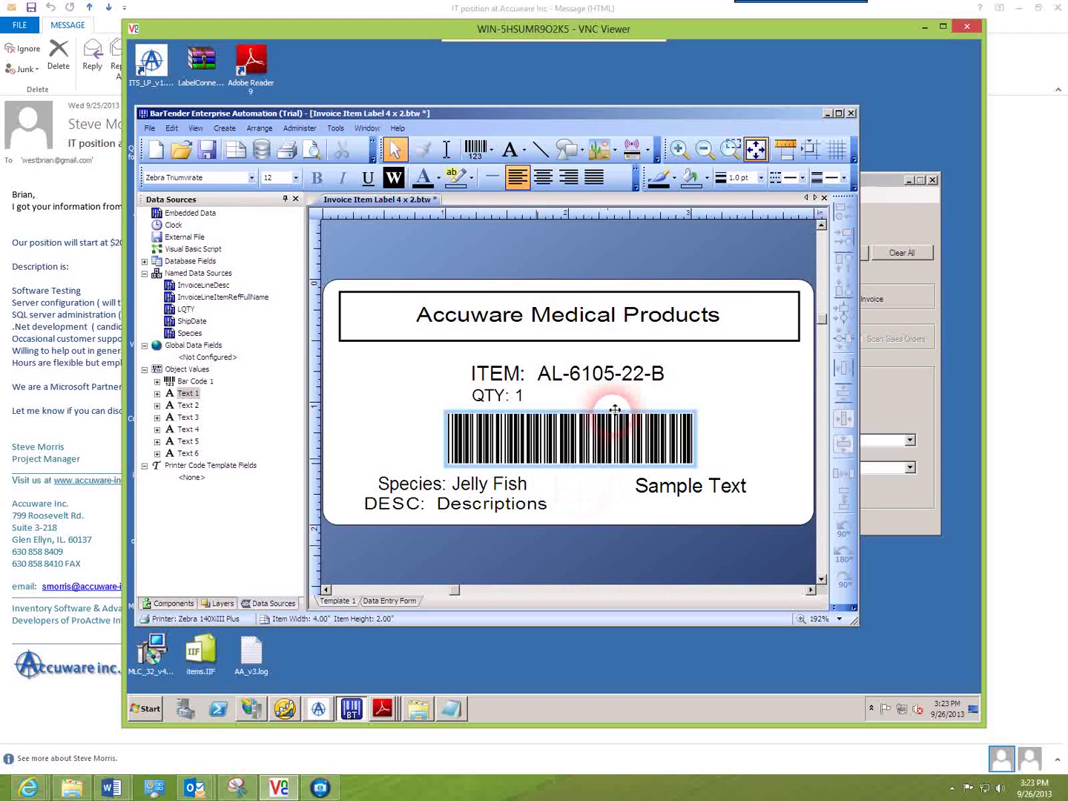
# Select the label's ITEM text object to show Text 1's ITEM: and AL-6105-22-B data sources.
pyautogui.click(627, 374)
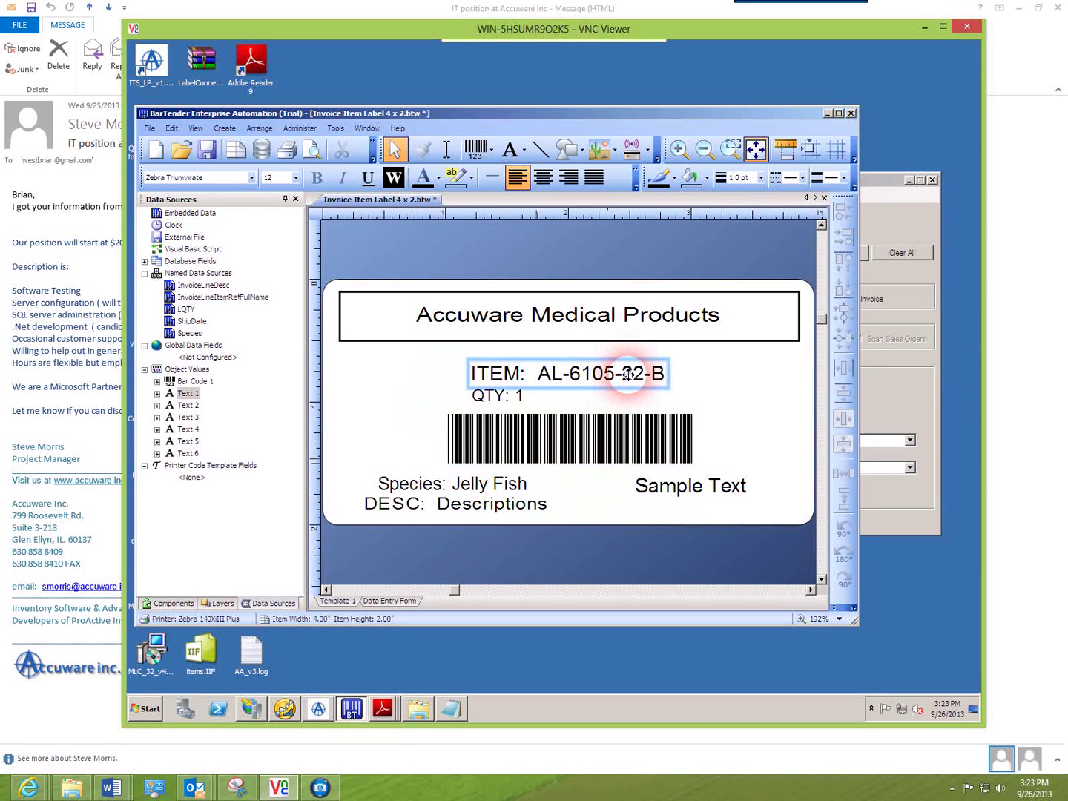
pyautogui.click(682, 419)
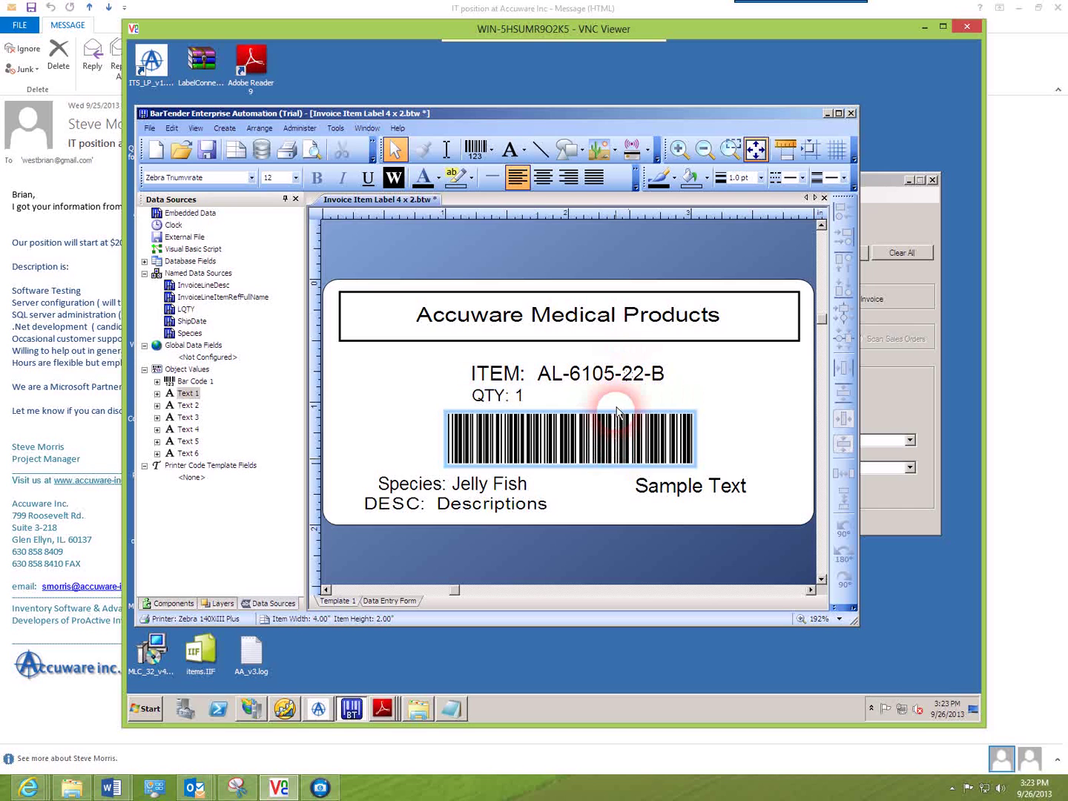
pyautogui.click(619, 368)
pyautogui.doubleClick(621, 374)
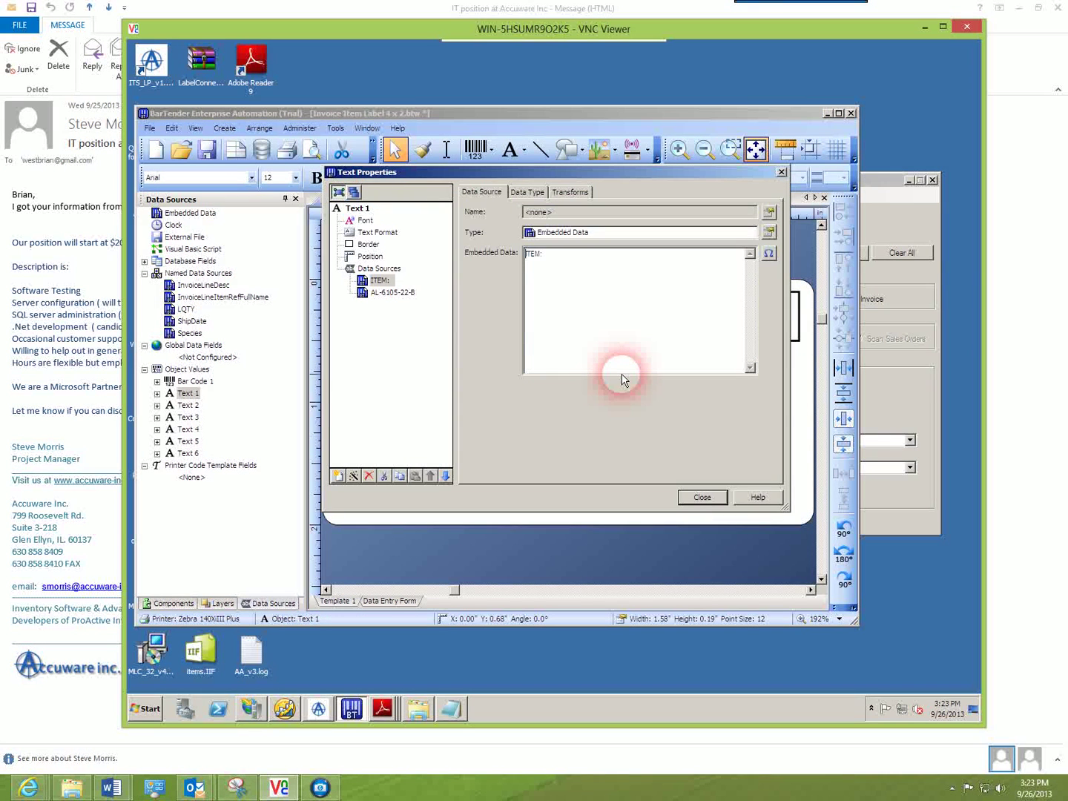
pyautogui.click(389, 293)
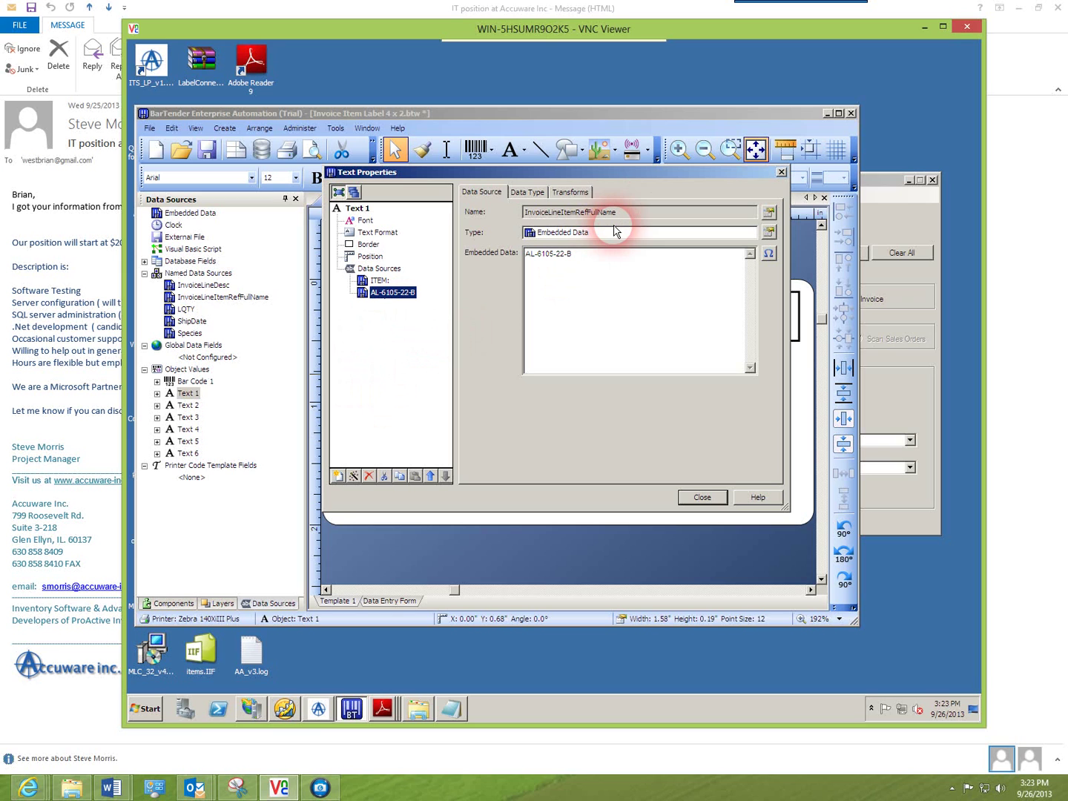
pyautogui.click(768, 216)
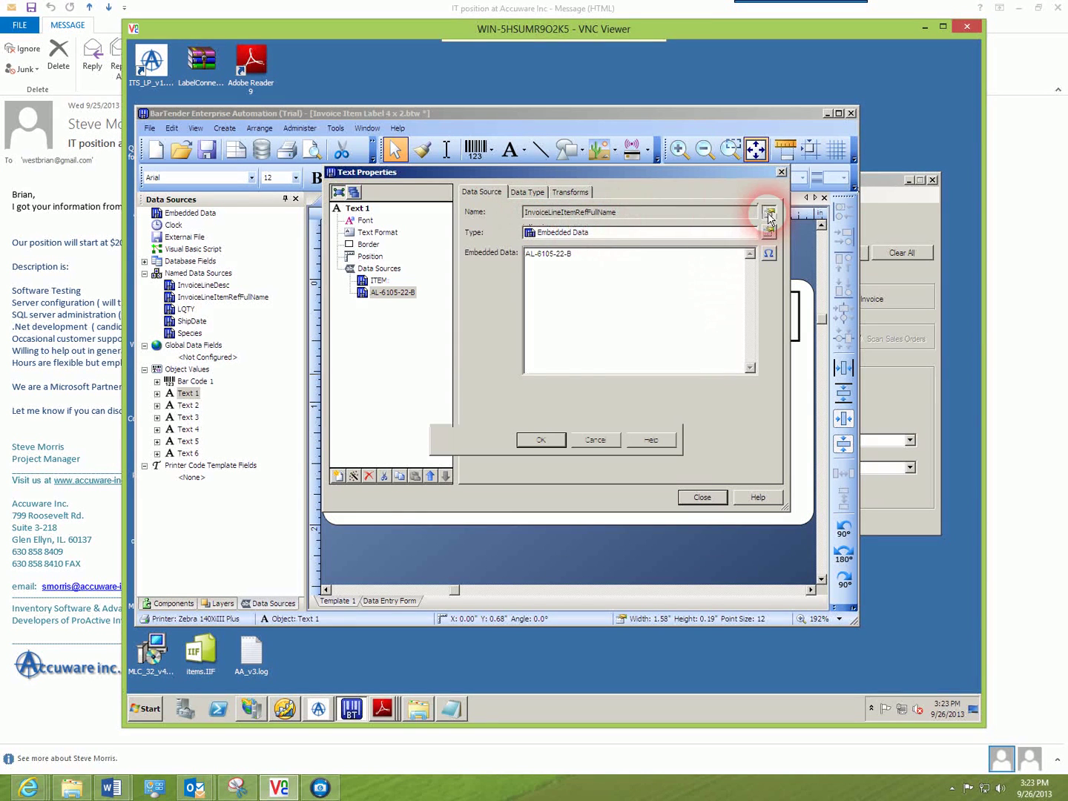
pyautogui.click(593, 440)
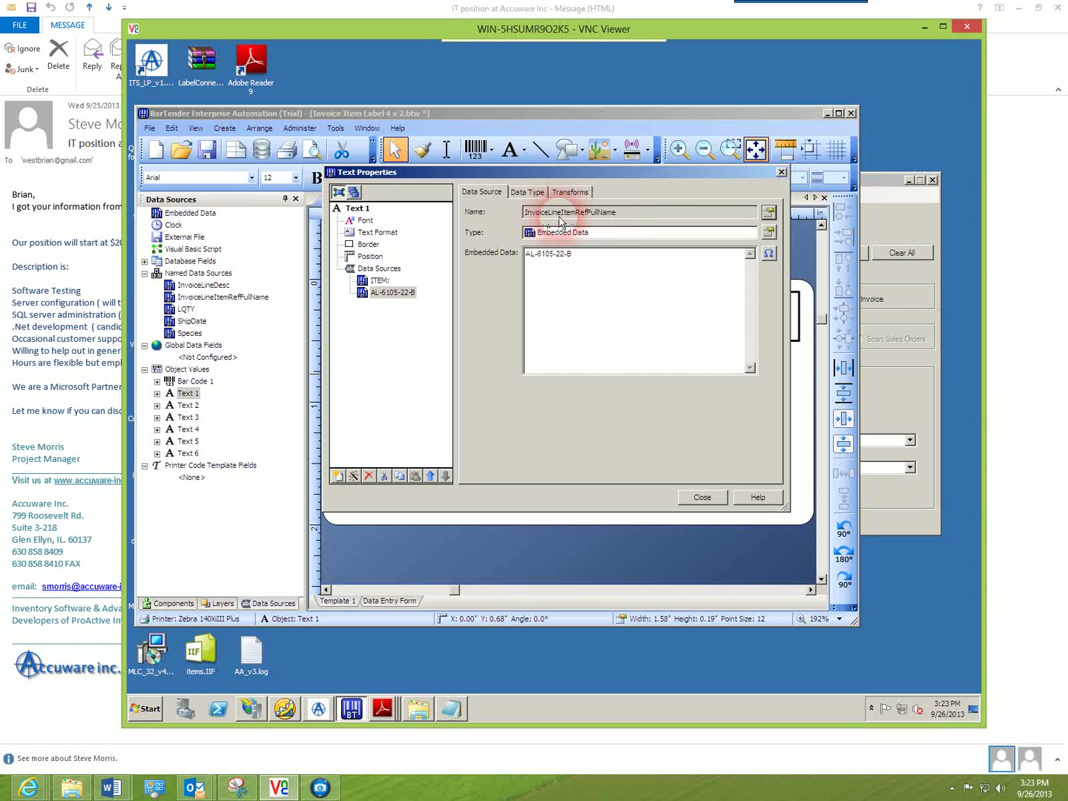
pyautogui.click(767, 213)
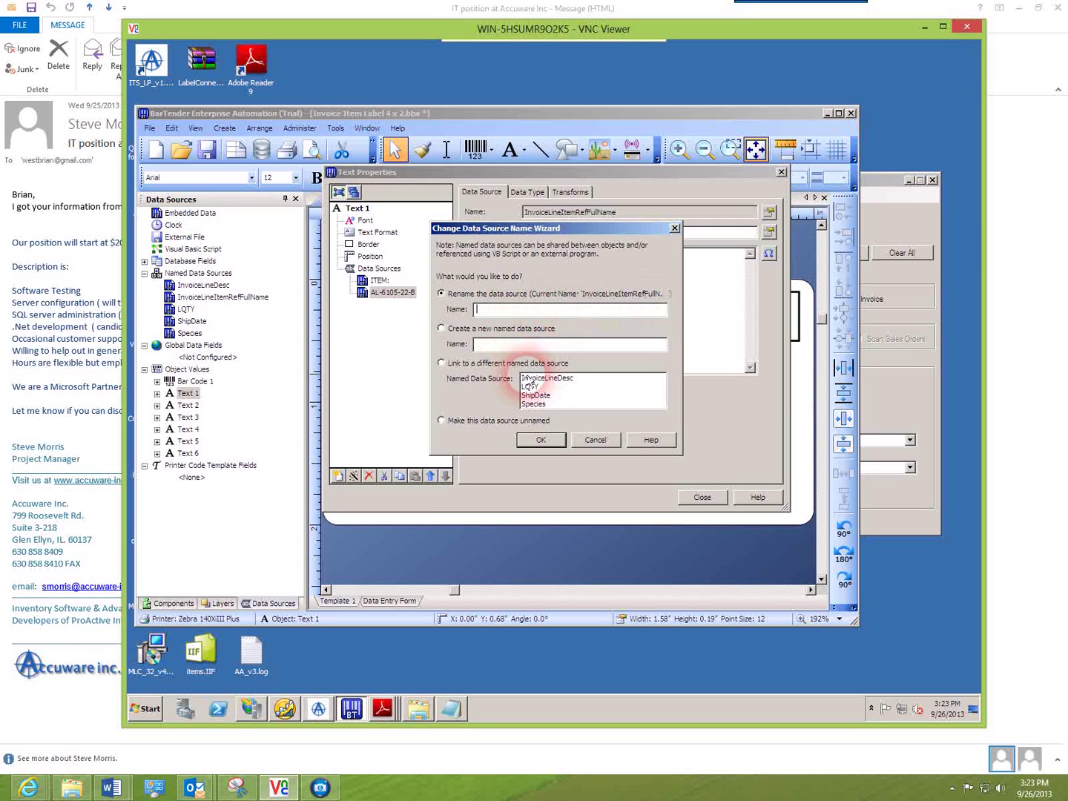
pyautogui.click(595, 440)
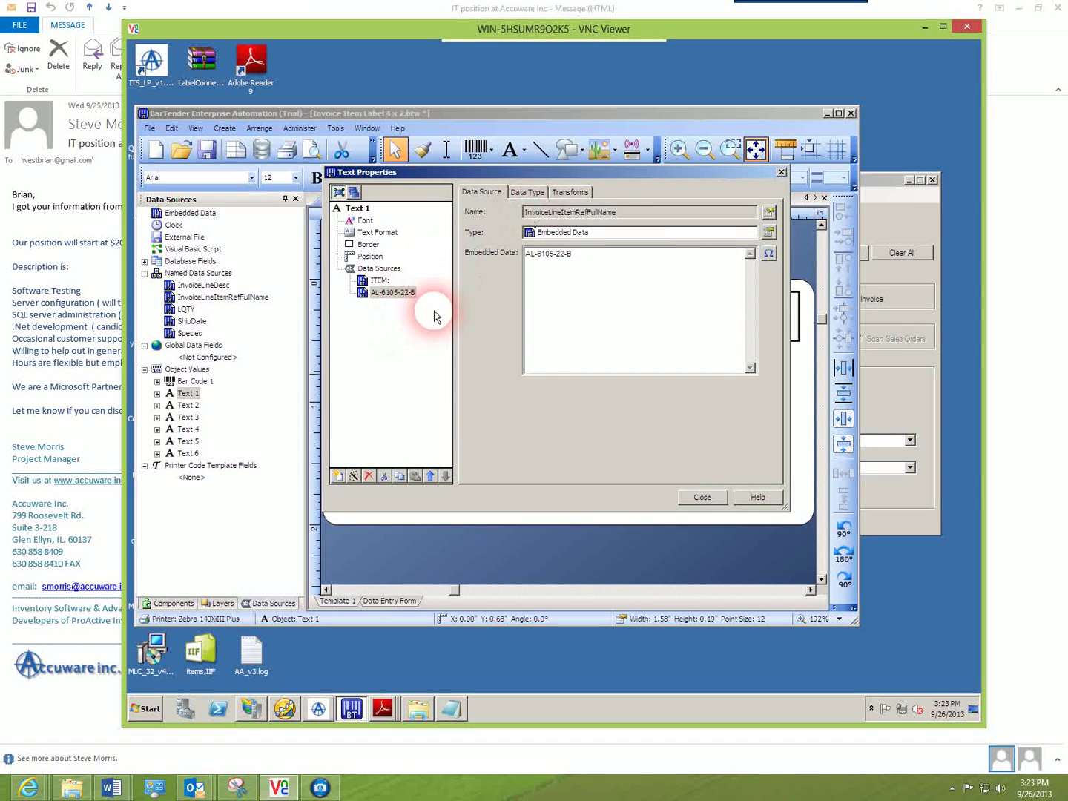
pyautogui.click(698, 497)
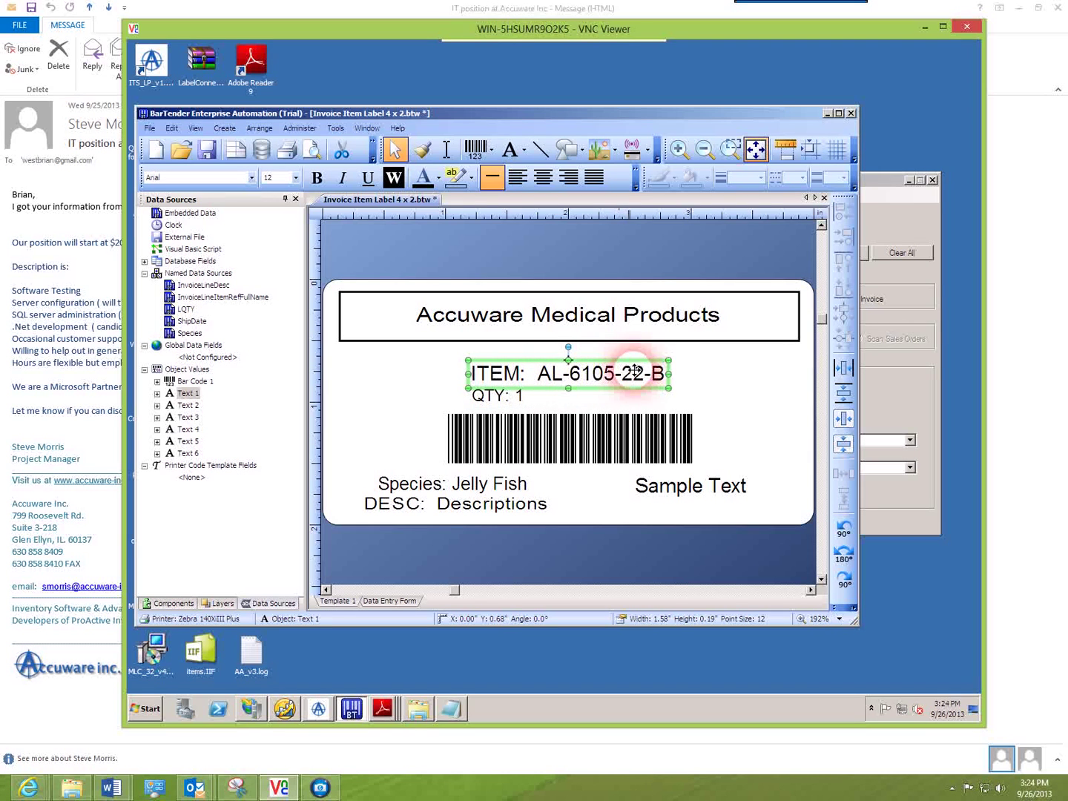
pyautogui.doubleClick(491, 509)
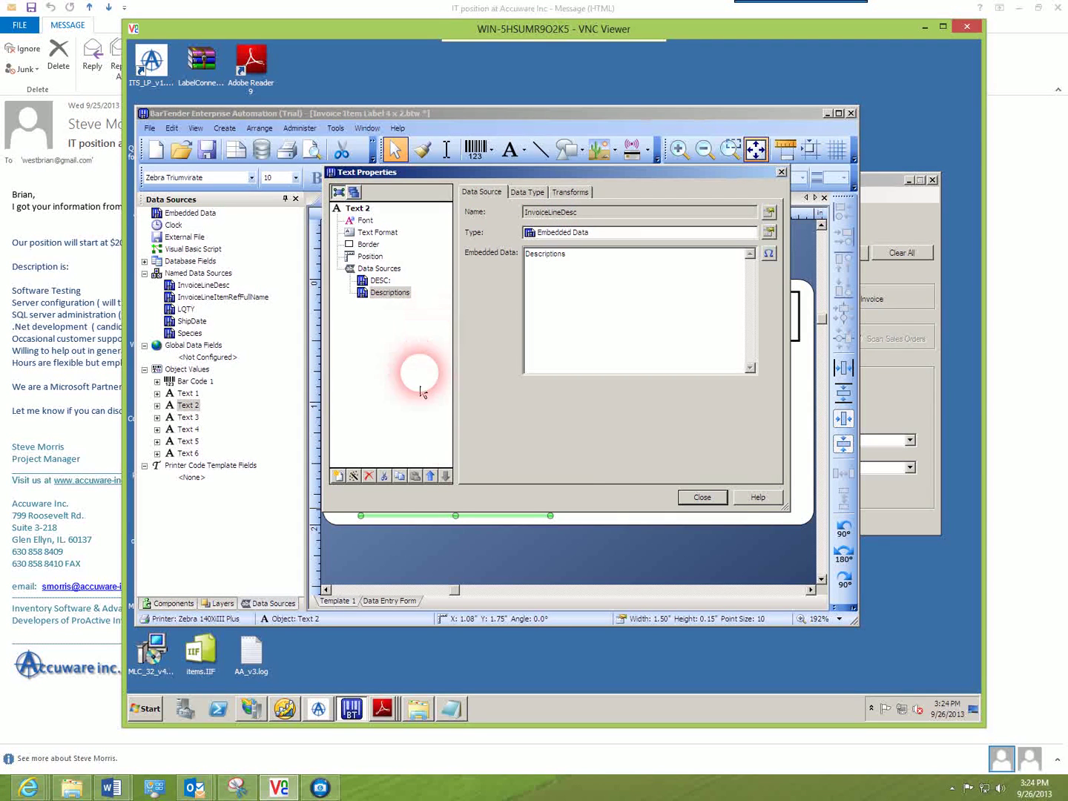
pyautogui.click(713, 496)
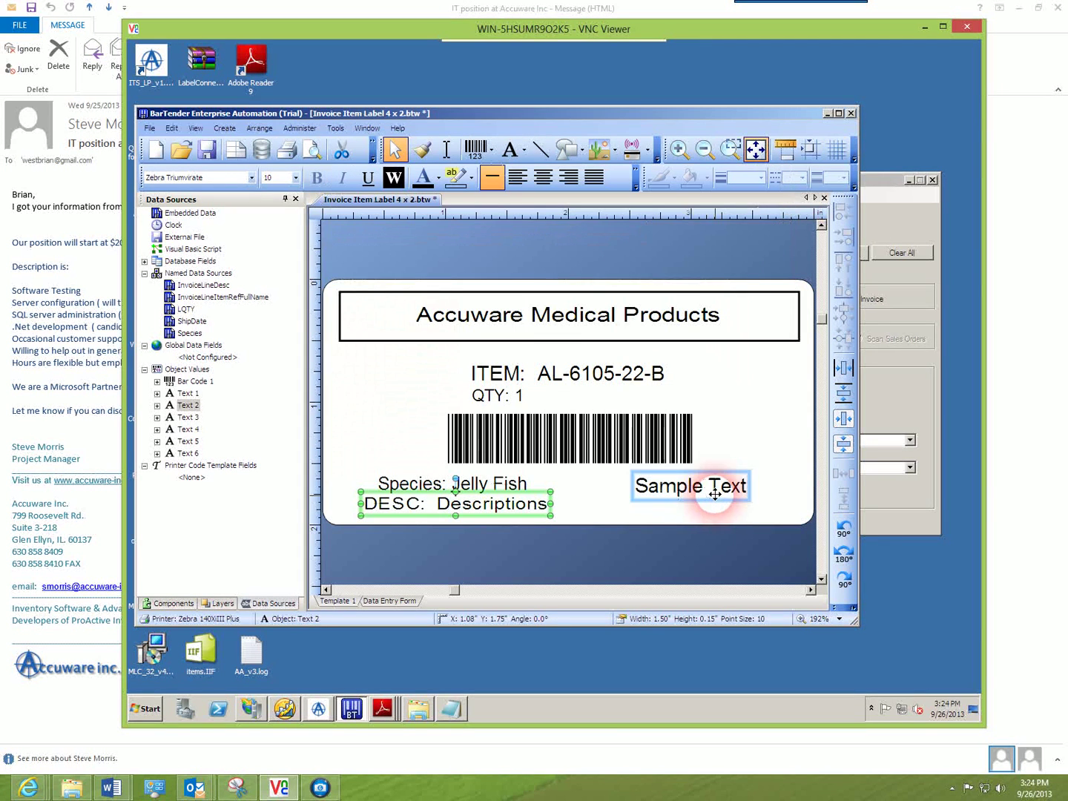
pyautogui.click(124, 793)
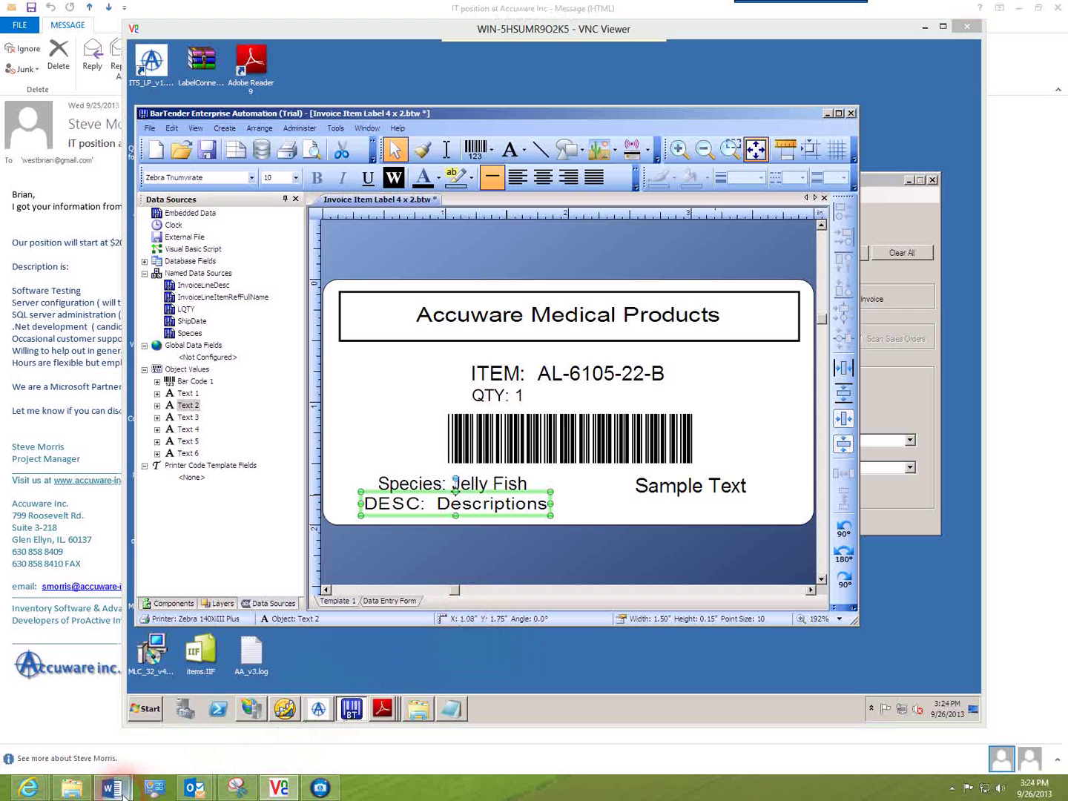
pyautogui.click(188, 726)
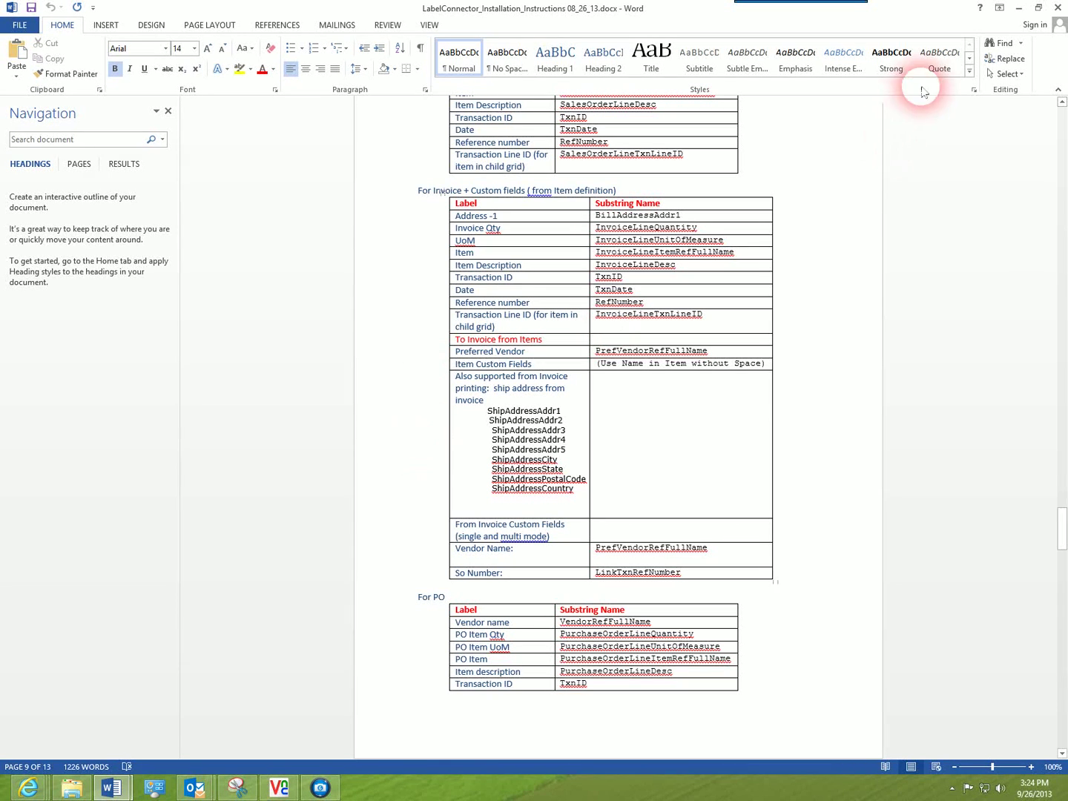
pyautogui.click(1020, 10)
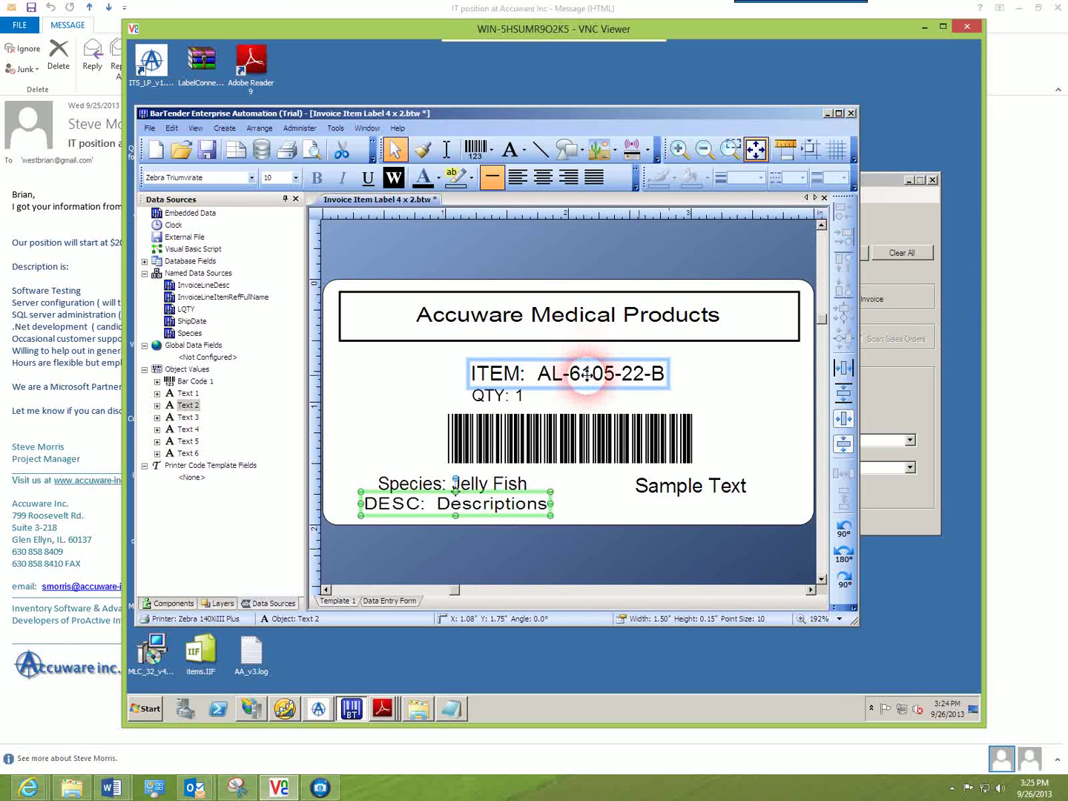
# Minimize BarTender, confirm the label folder in Settings > Configuration, and verify Invoice Item W_PO 4x2.btw is selected.
pyautogui.click(827, 116)
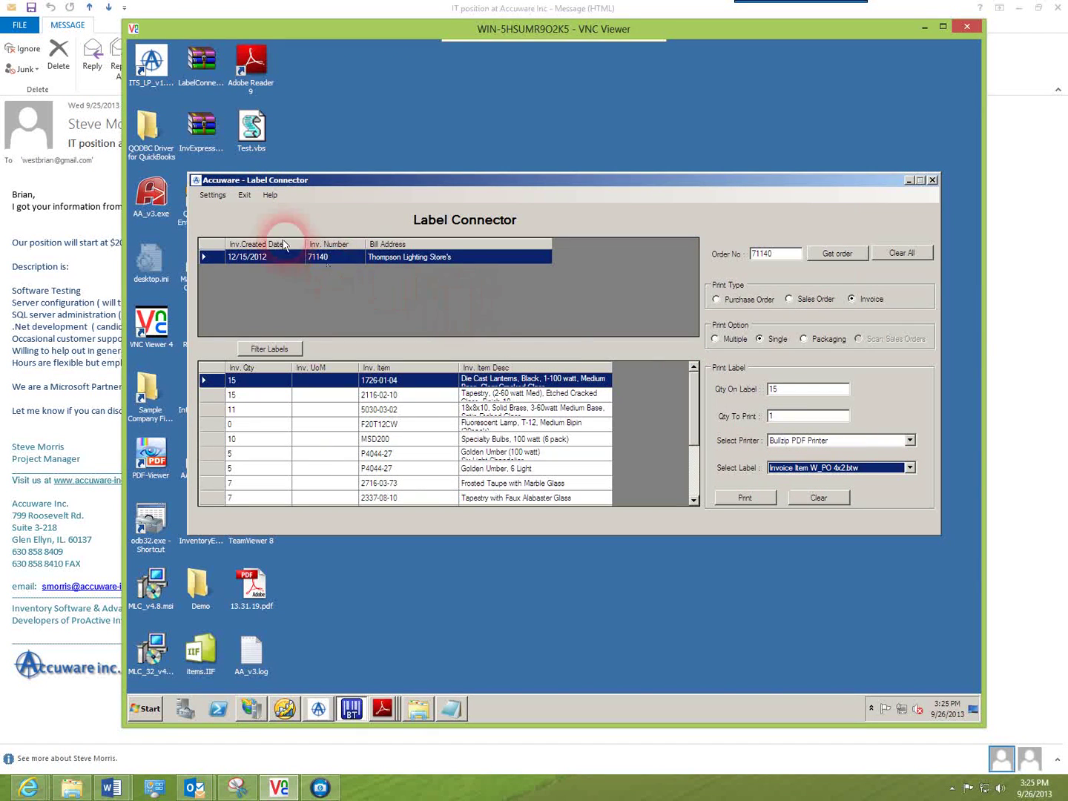
pyautogui.click(215, 196)
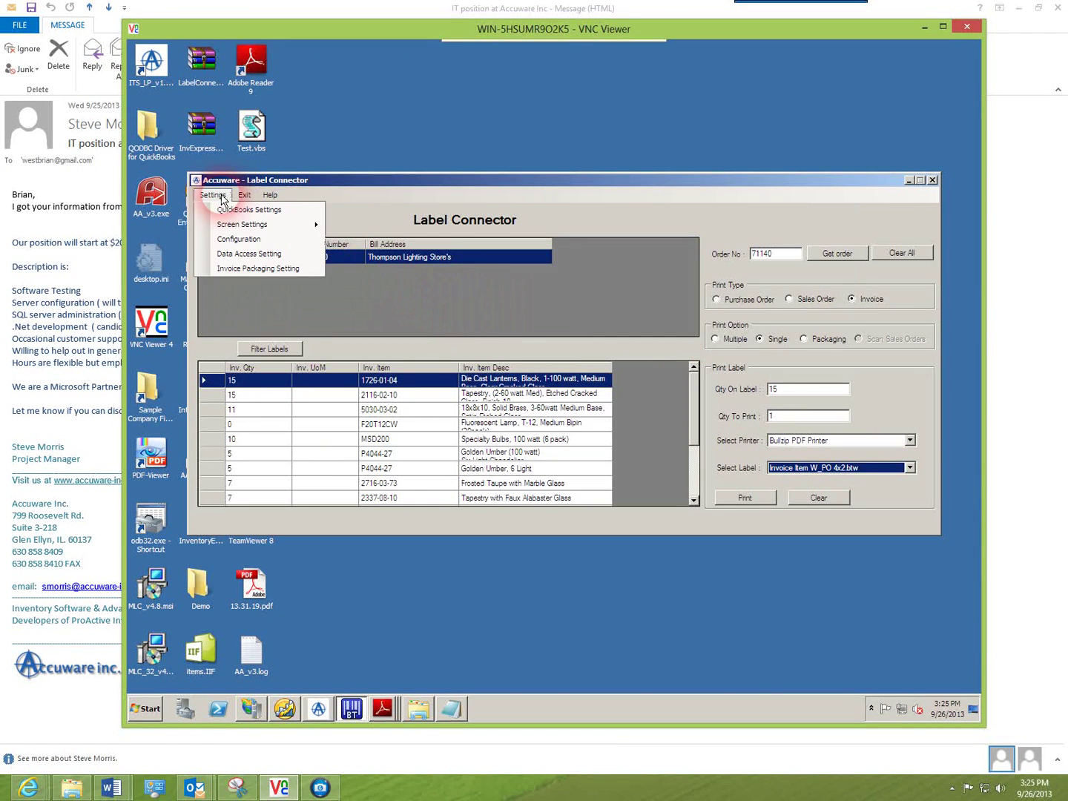
pyautogui.click(238, 238)
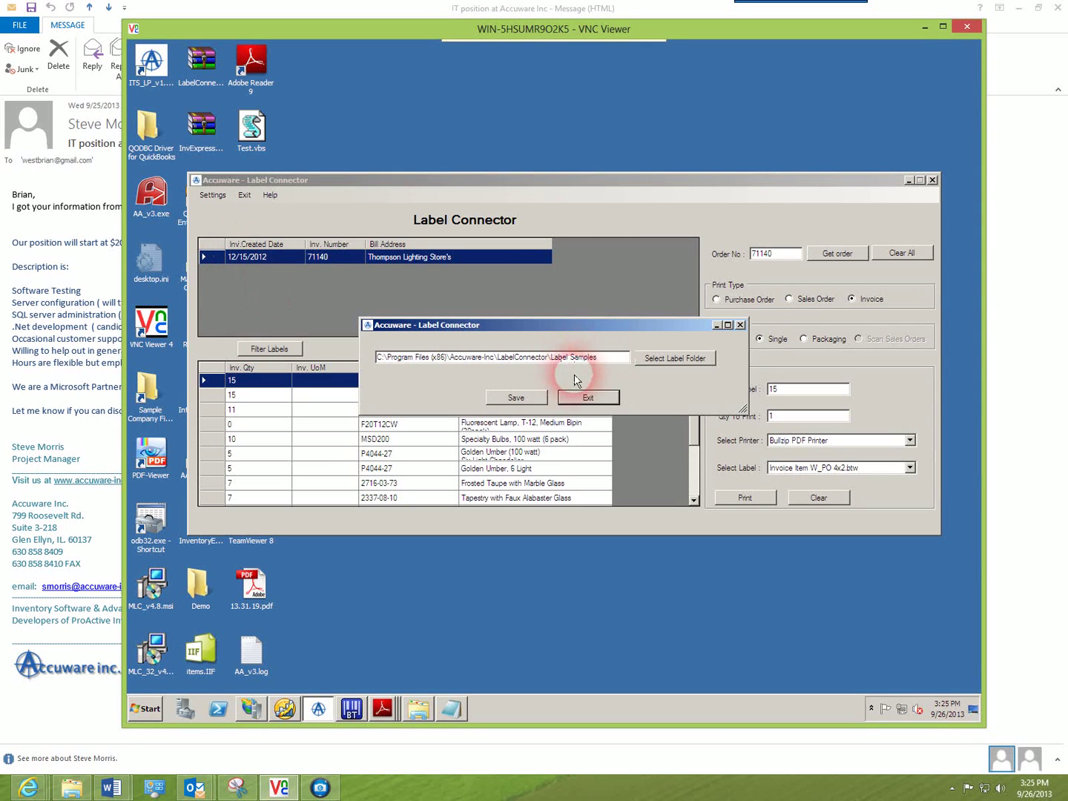
pyautogui.click(586, 398)
pyautogui.click(814, 468)
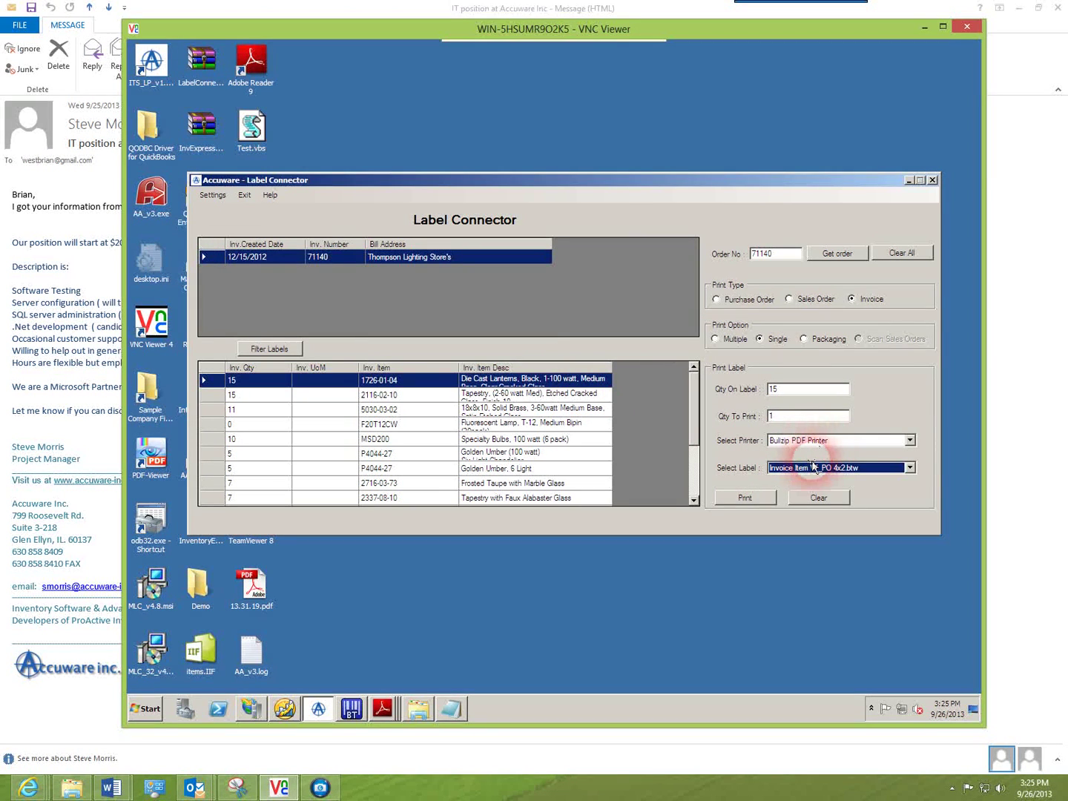